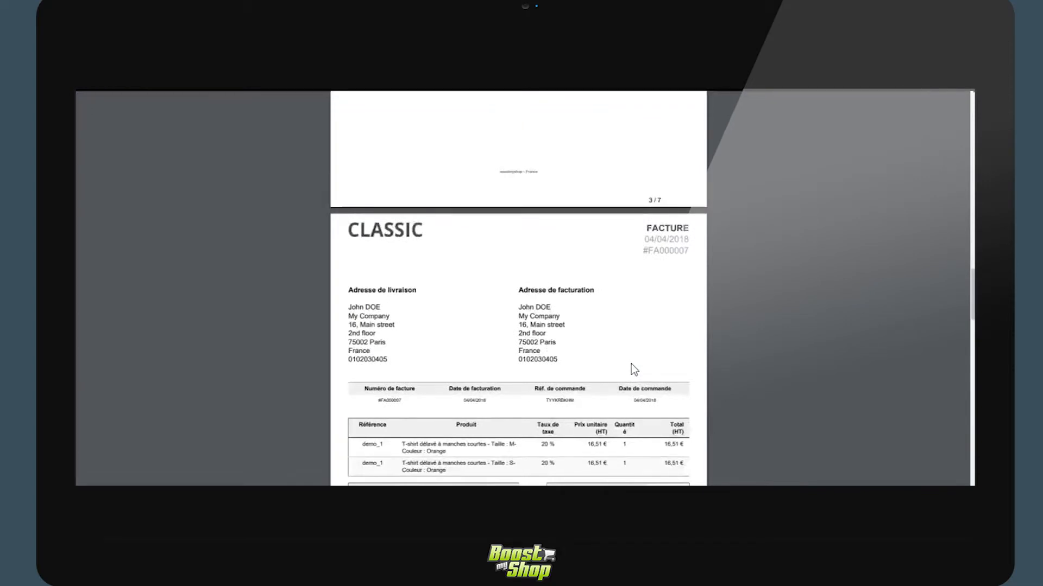
Look through the invoice and order slip pages of the generated PDF.
scroll(631, 365, down, 6)
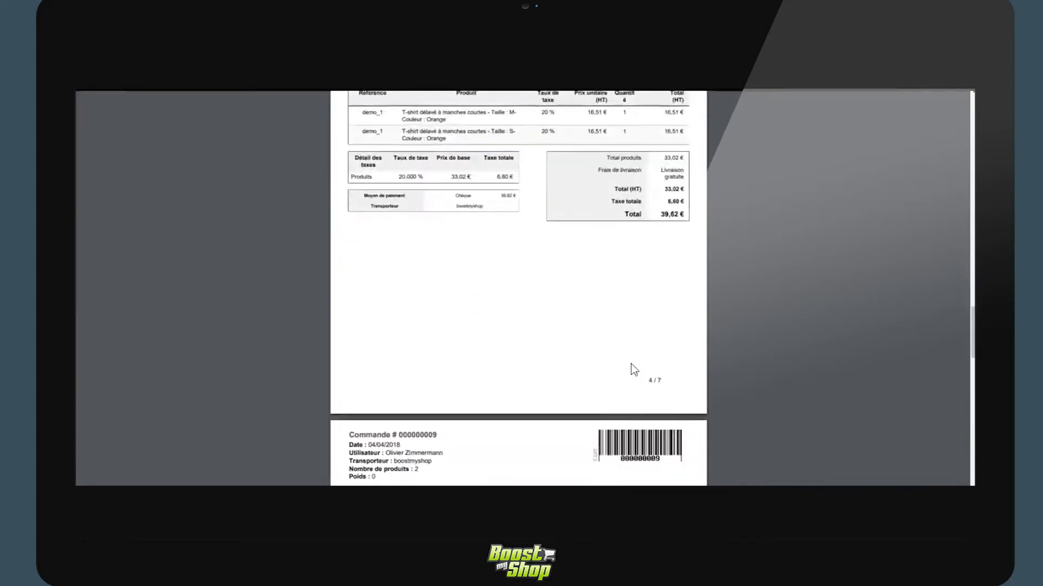
scroll(631, 363, down, 4)
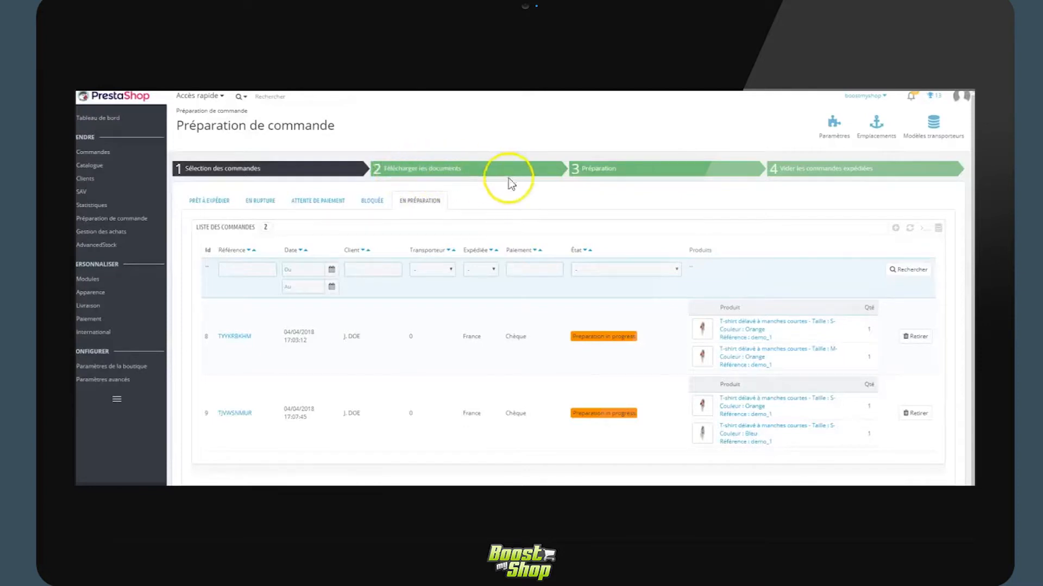
Go to the Préparation stage and load the second in-progress order for packing.
click(610, 173)
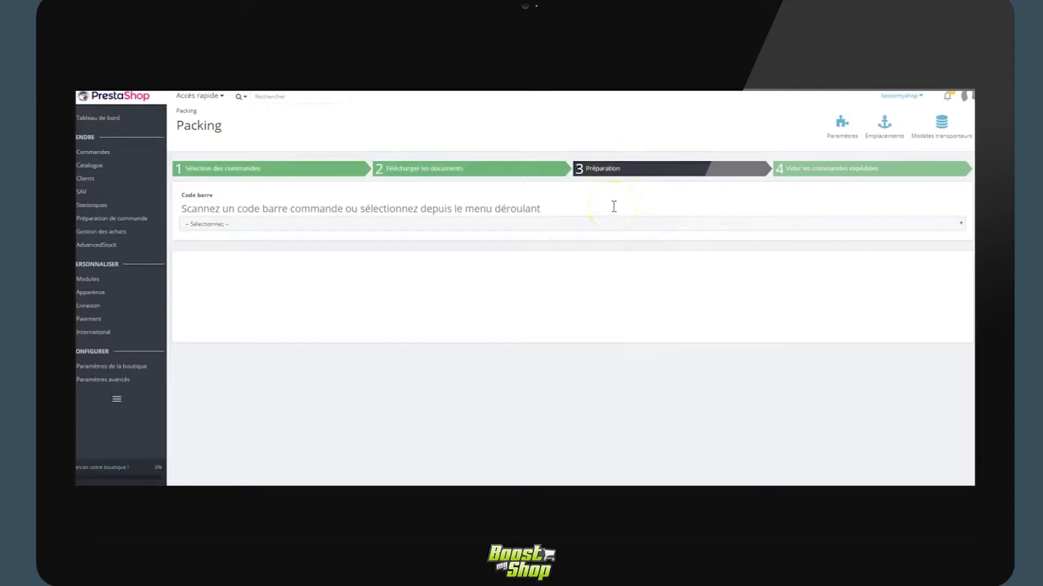
click(535, 224)
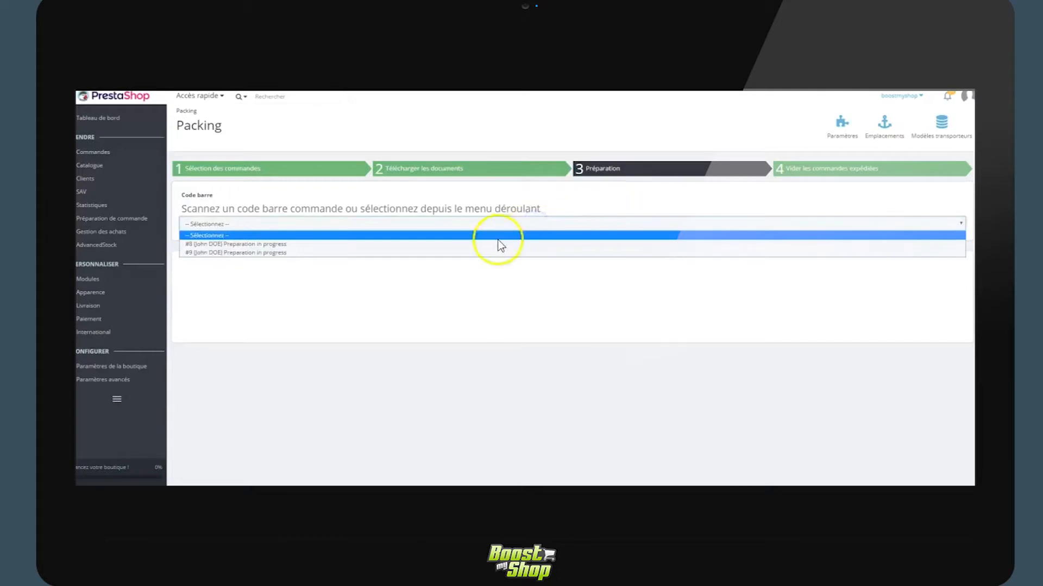
click(478, 253)
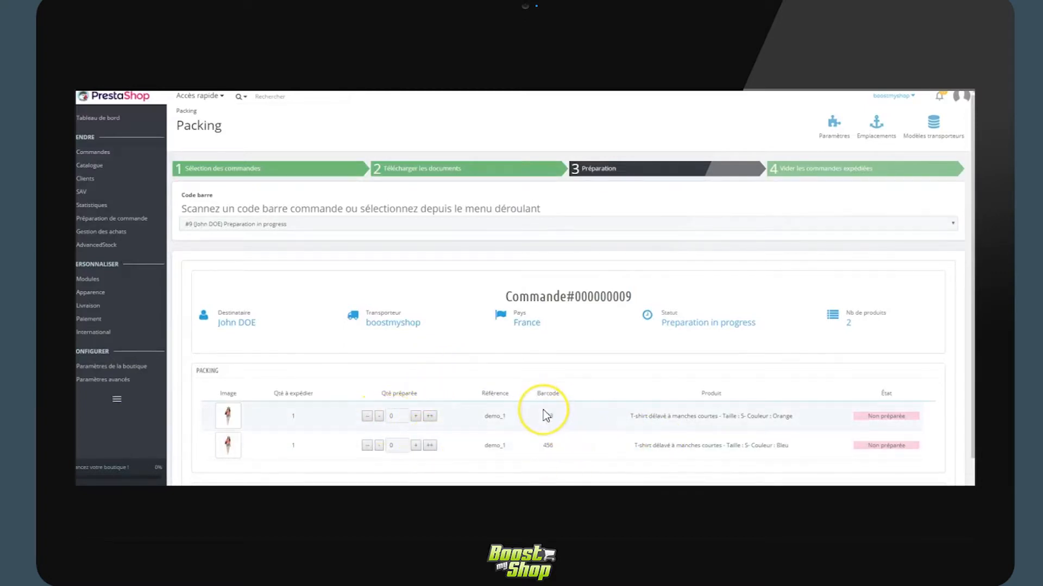
Enter the product barcodes 123, 654 and 456 to scan the T-shirts for the loaded order.
text(123)
key(Return)
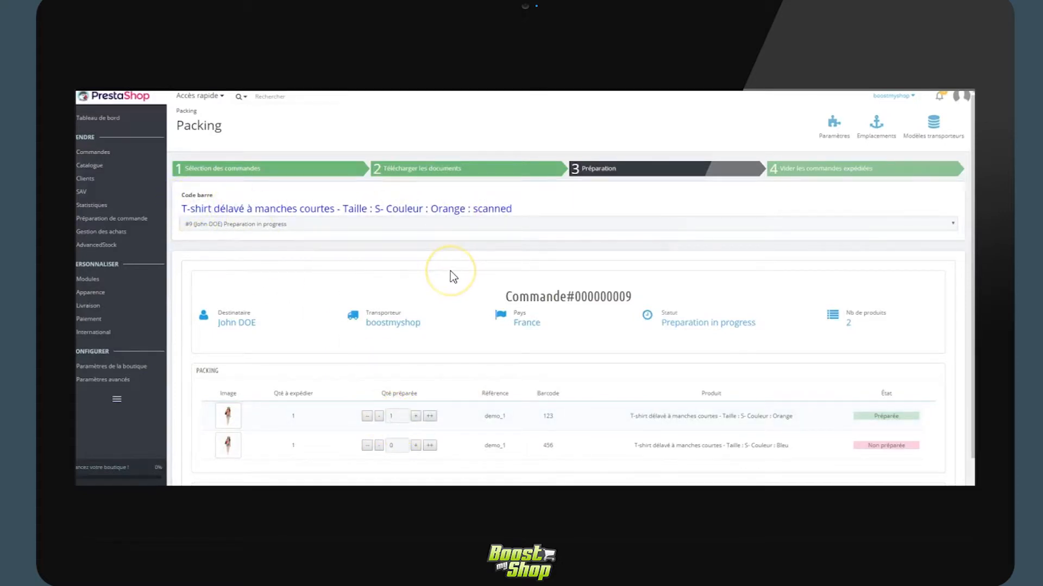
text(654)
key(Return)
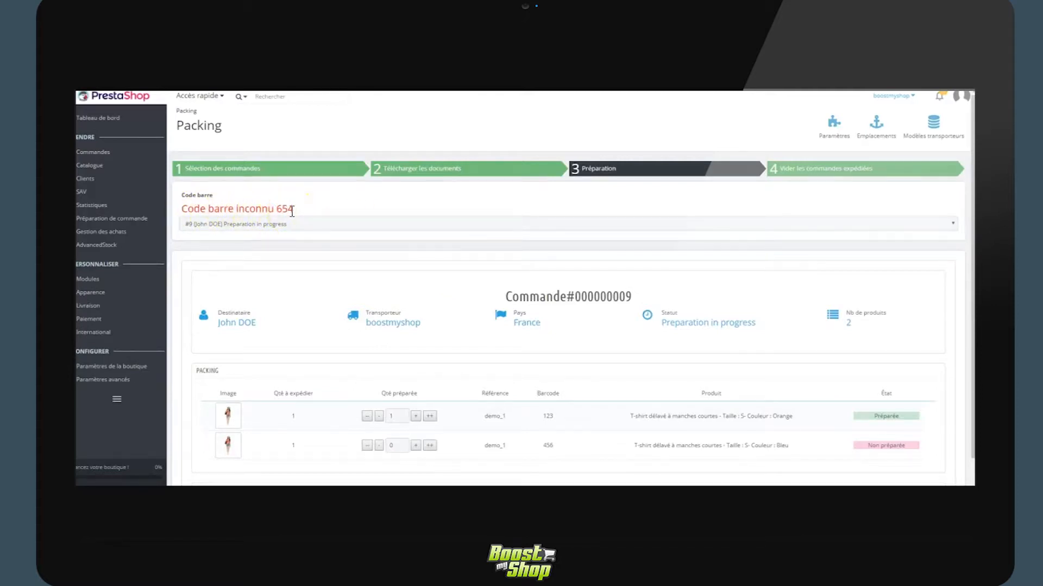
text(456)
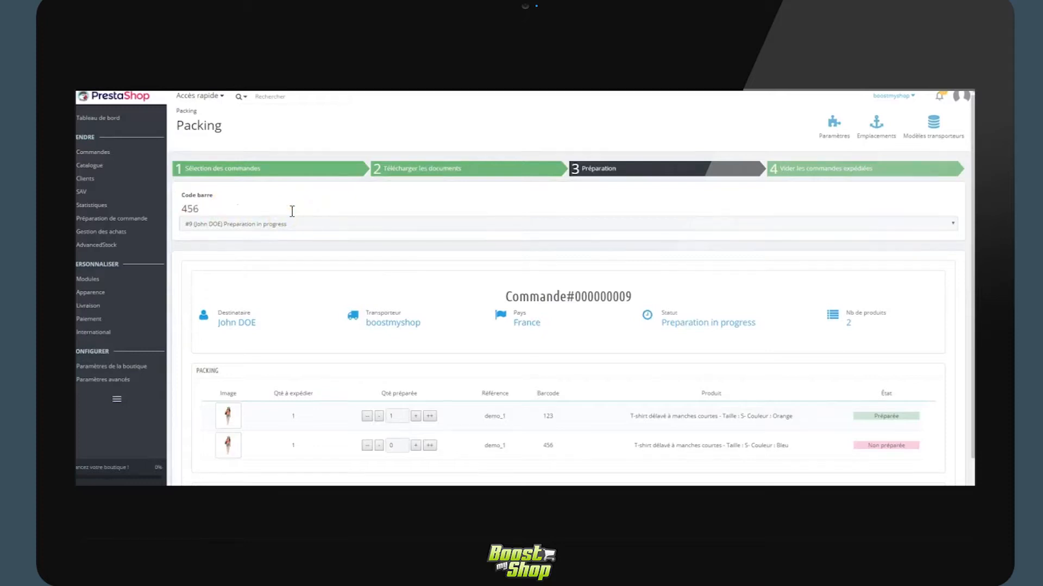
key(Return)
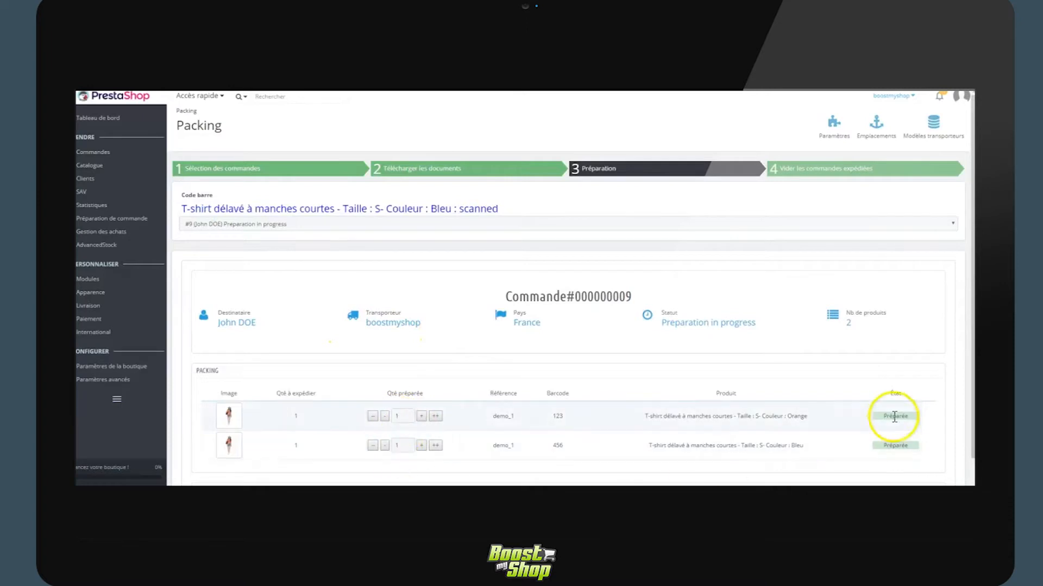
Set the parcel weight to 12 and validate the order's preparation.
scroll(901, 425, down, 1)
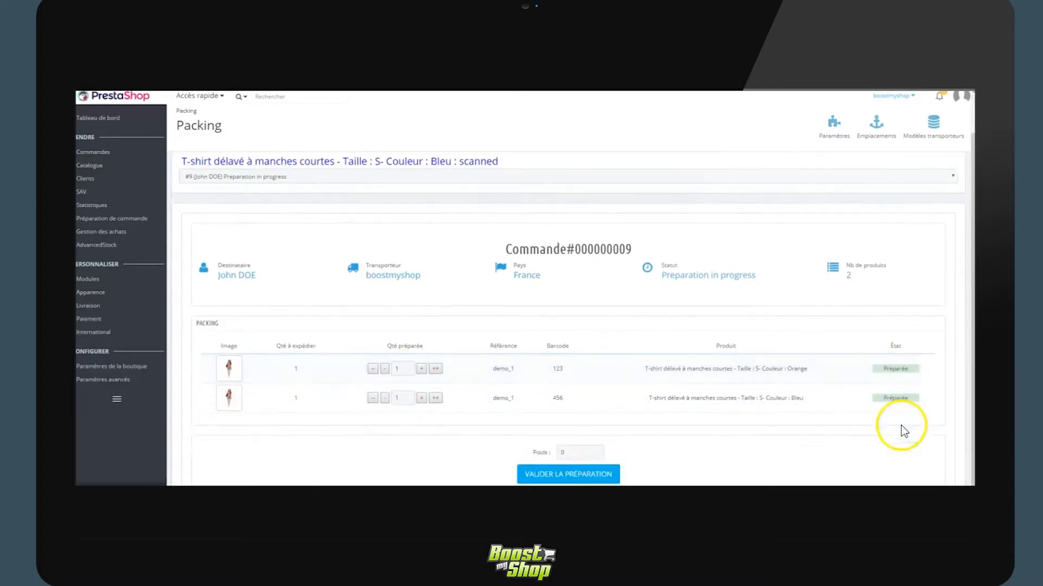
click(539, 452)
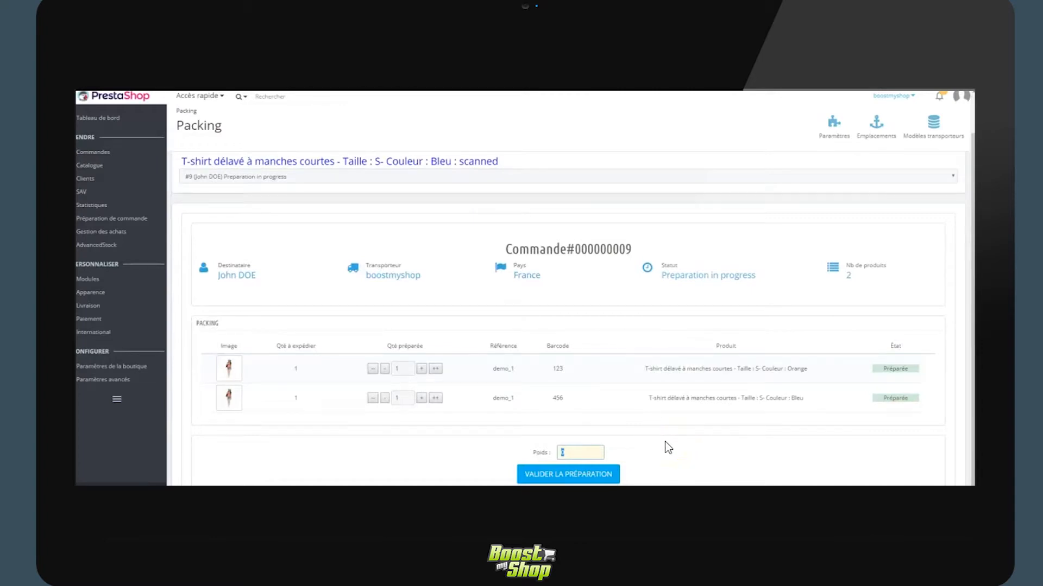
text(12)
click(586, 478)
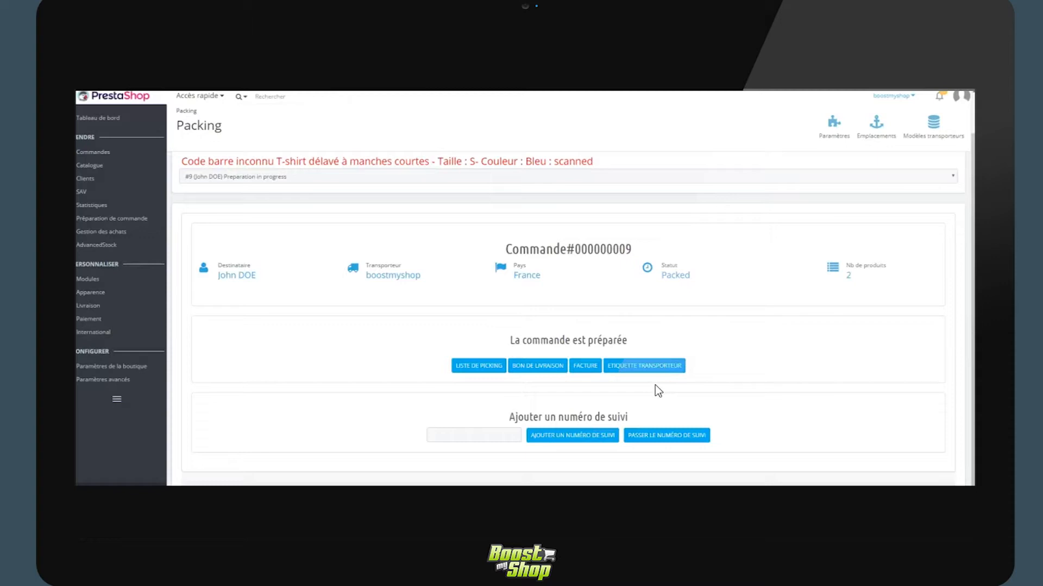
Add the tracking number 123456 to the prepared order.
click(620, 392)
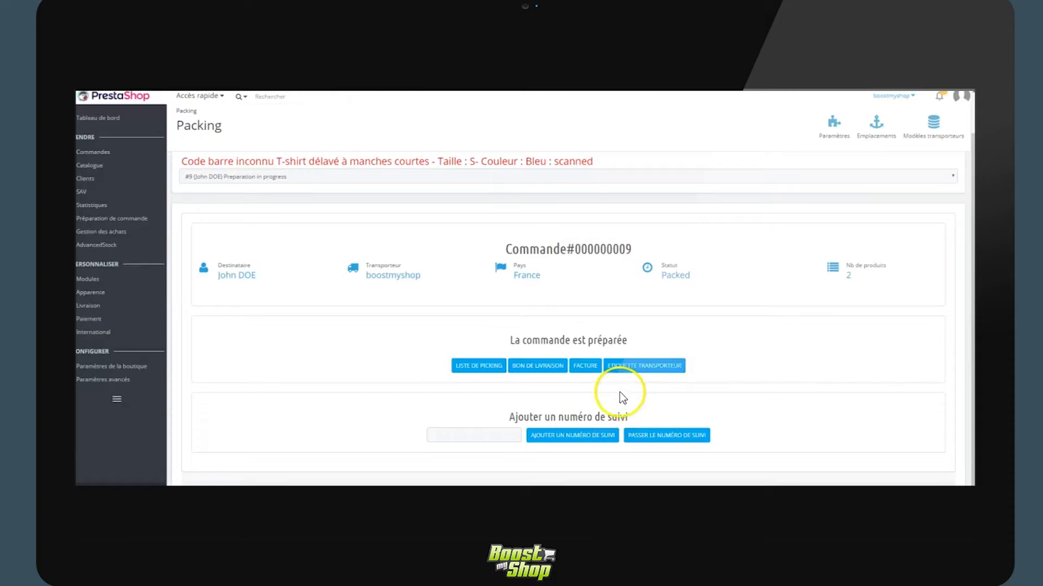
click(469, 436)
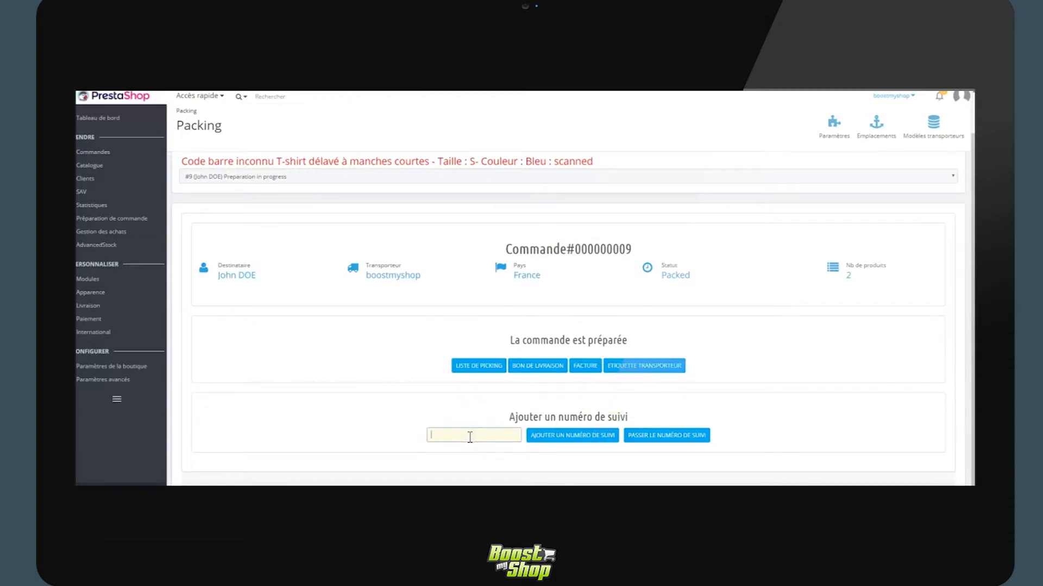
text(123456)
click(569, 437)
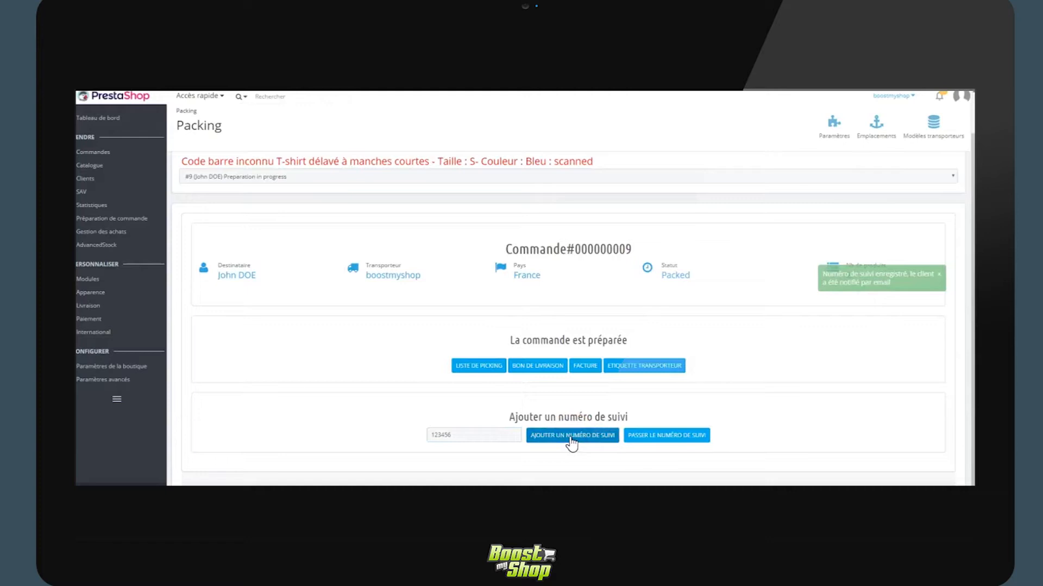
Load the other in-progress order and set the full quantity of both orange T-shirts as prepared.
scroll(274, 349, up, 1)
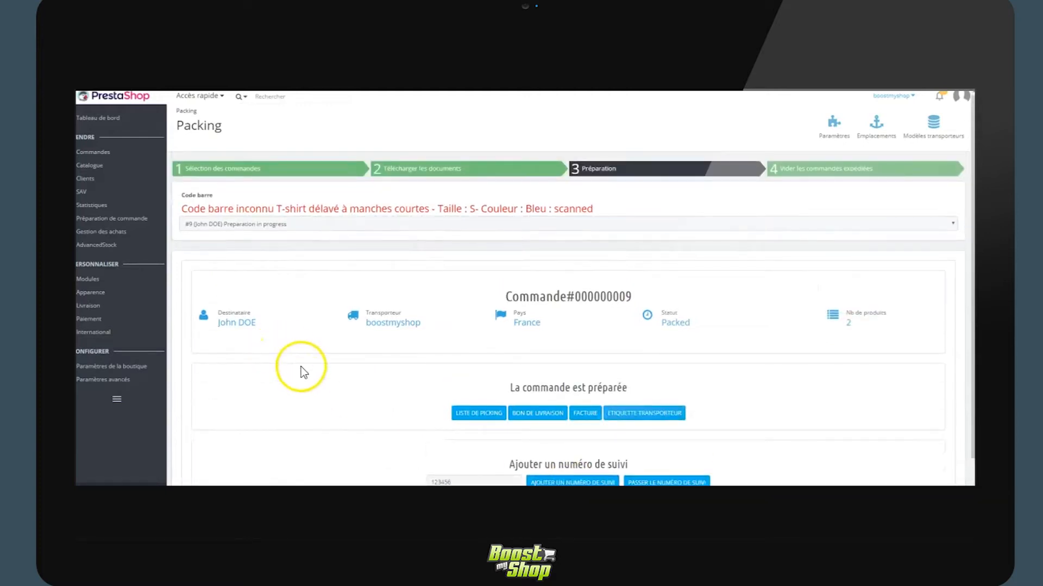
click(302, 226)
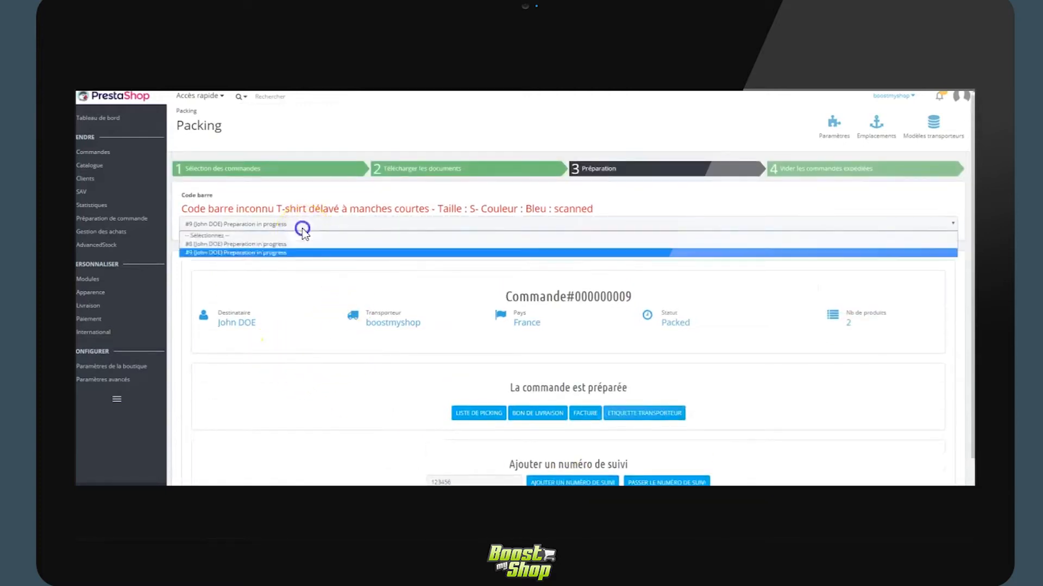
click(281, 246)
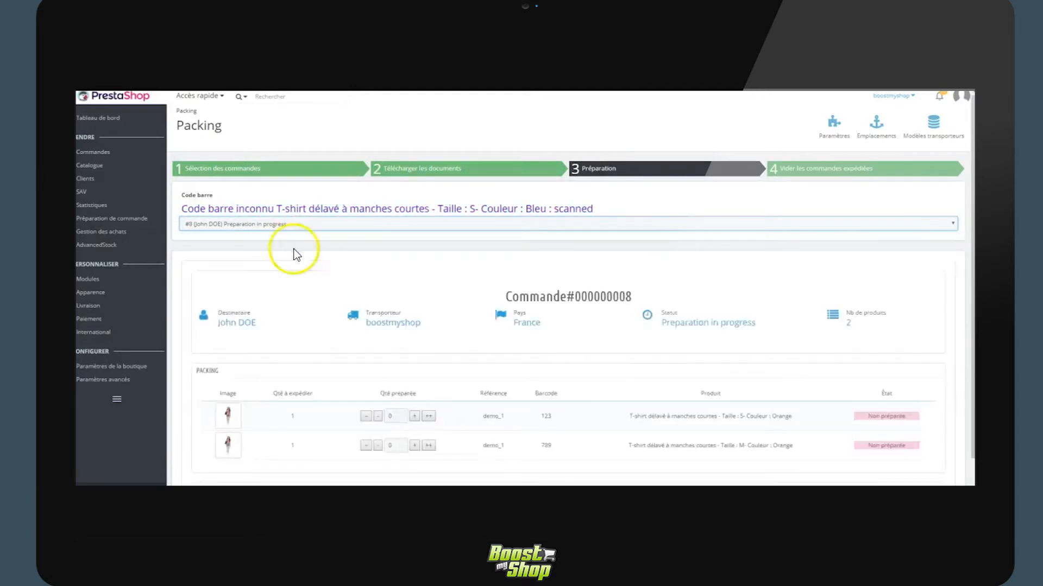
click(429, 416)
click(427, 445)
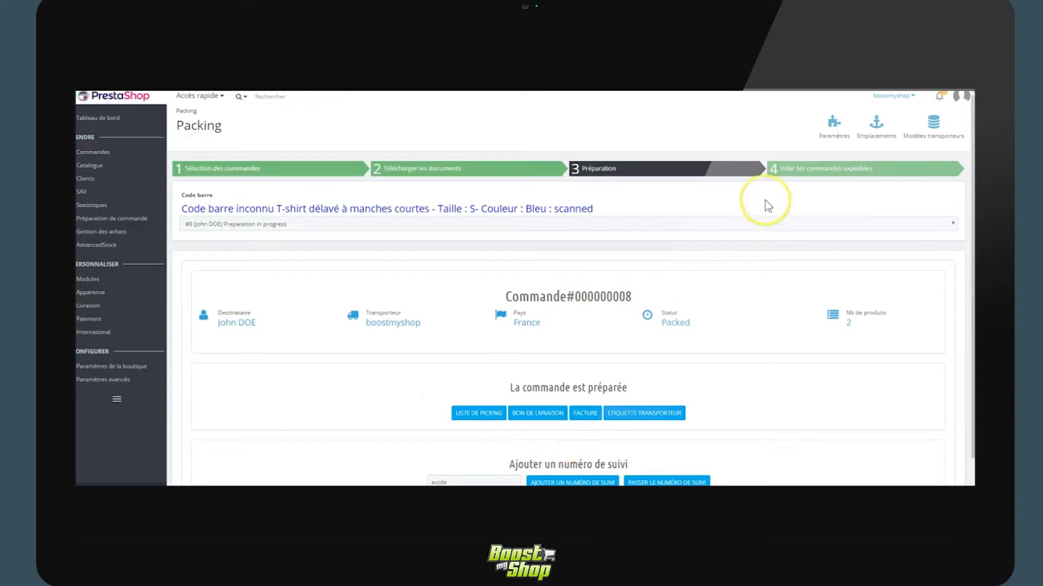
Return to the order selection stage and flush the shipped orders from the list being prepared.
click(299, 168)
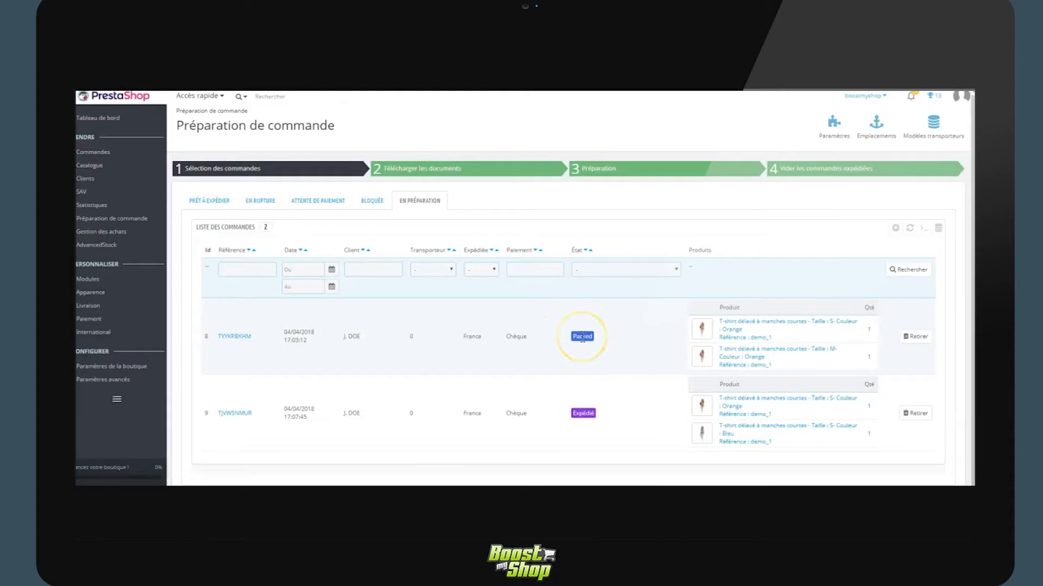
click(813, 175)
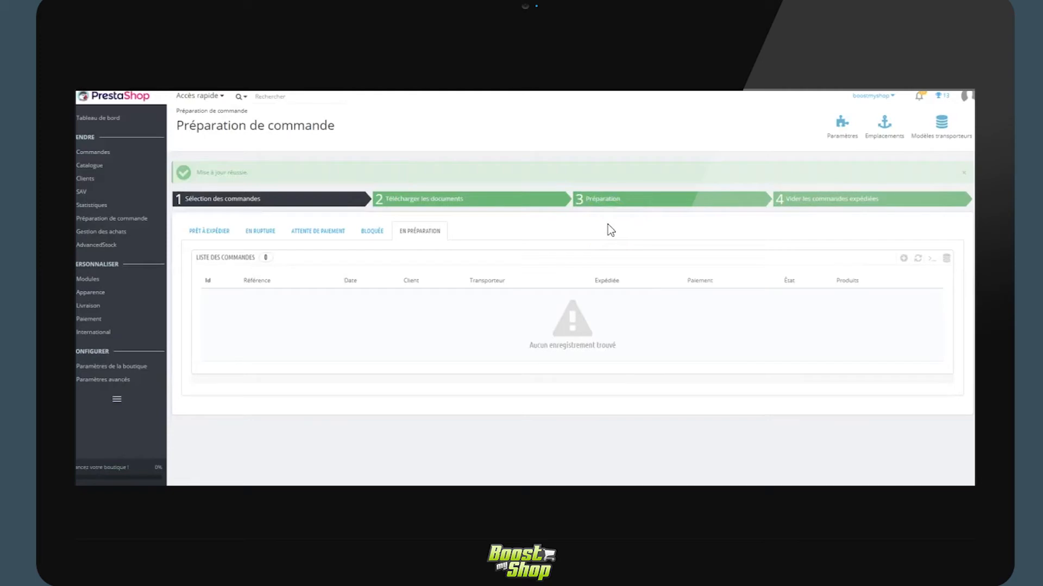
Set the order preparation mode to En masse in the module settings and save.
click(840, 133)
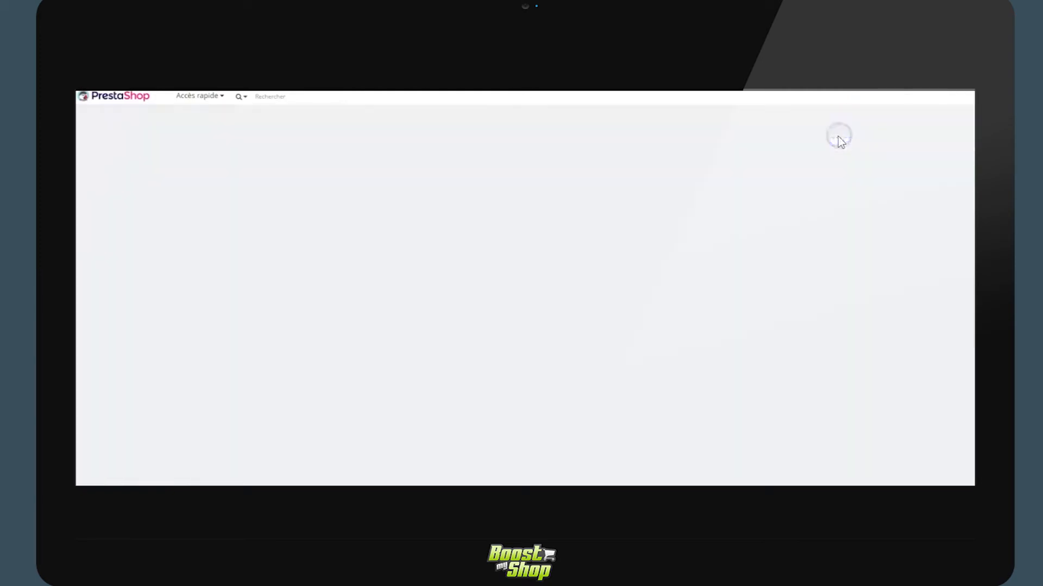
click(410, 193)
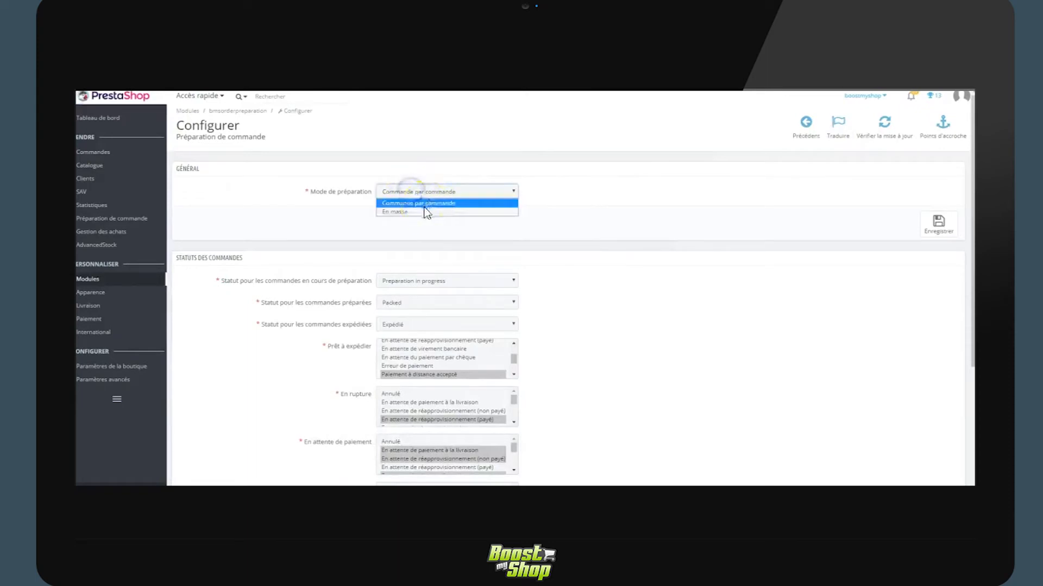
click(425, 212)
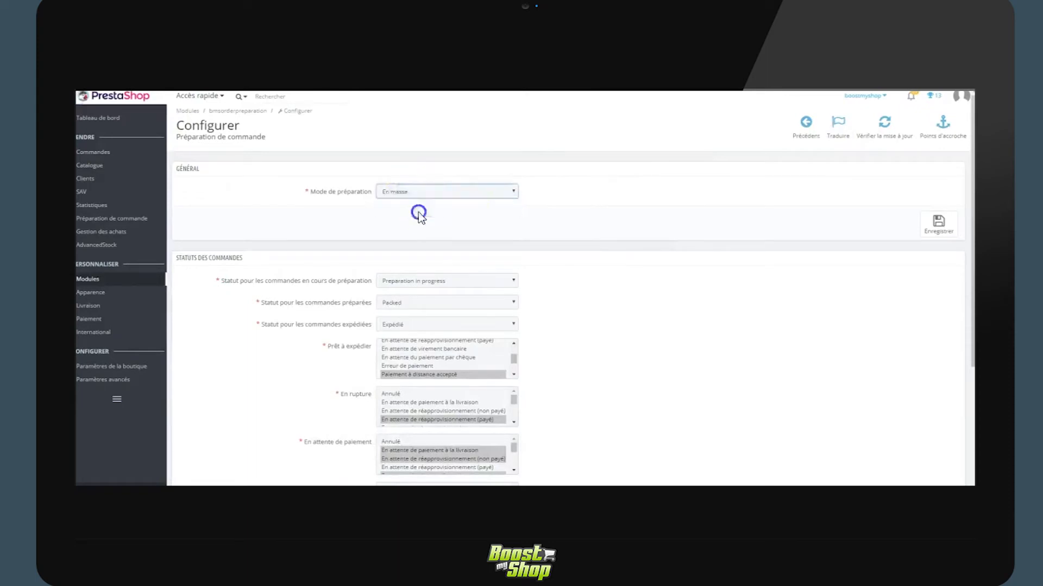
click(940, 233)
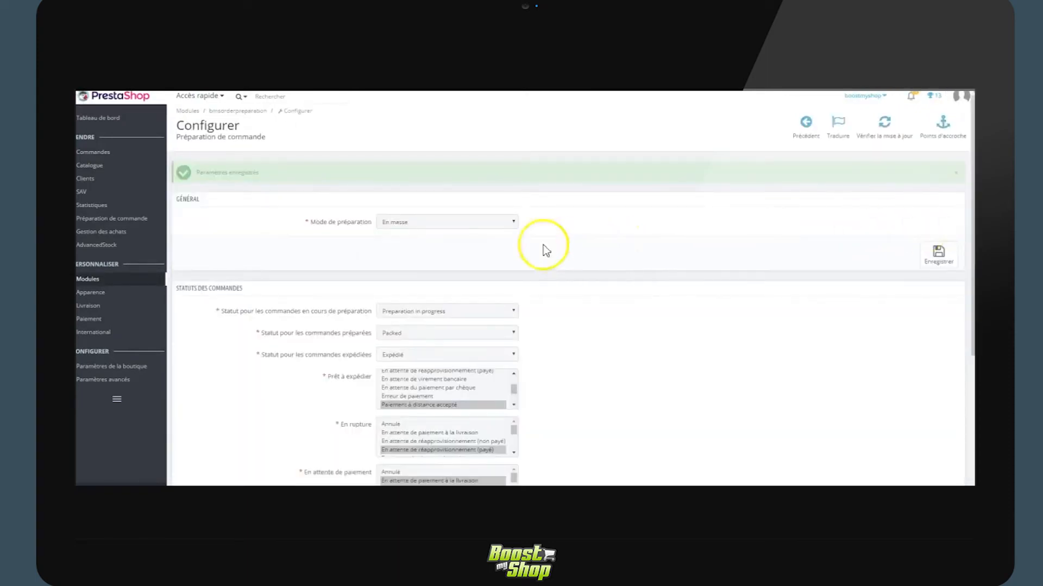
Select both orders under Prêt à expédier on the Préparation de commande page and prepare them with the grouped action.
click(130, 220)
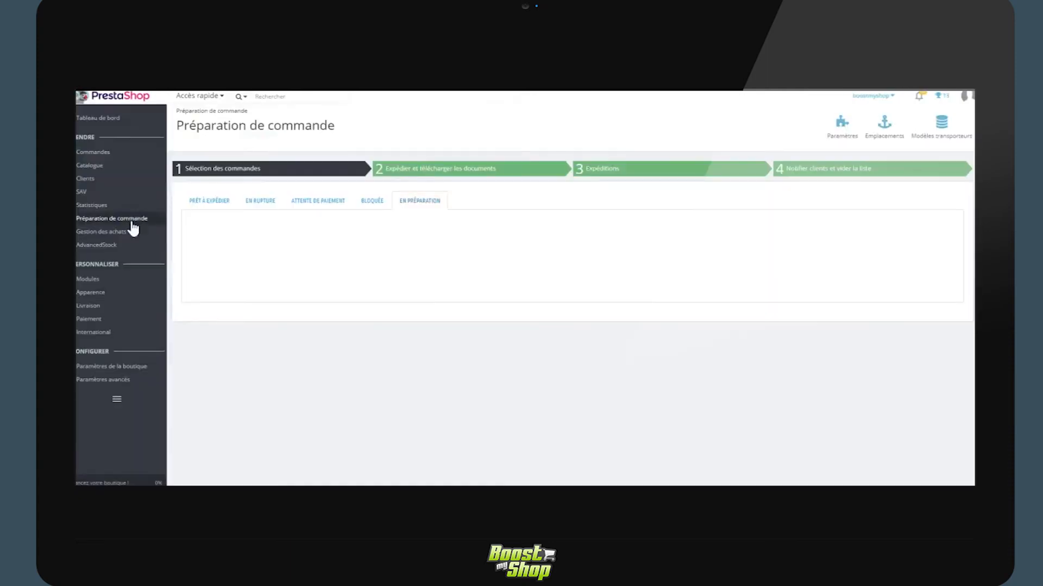
click(209, 201)
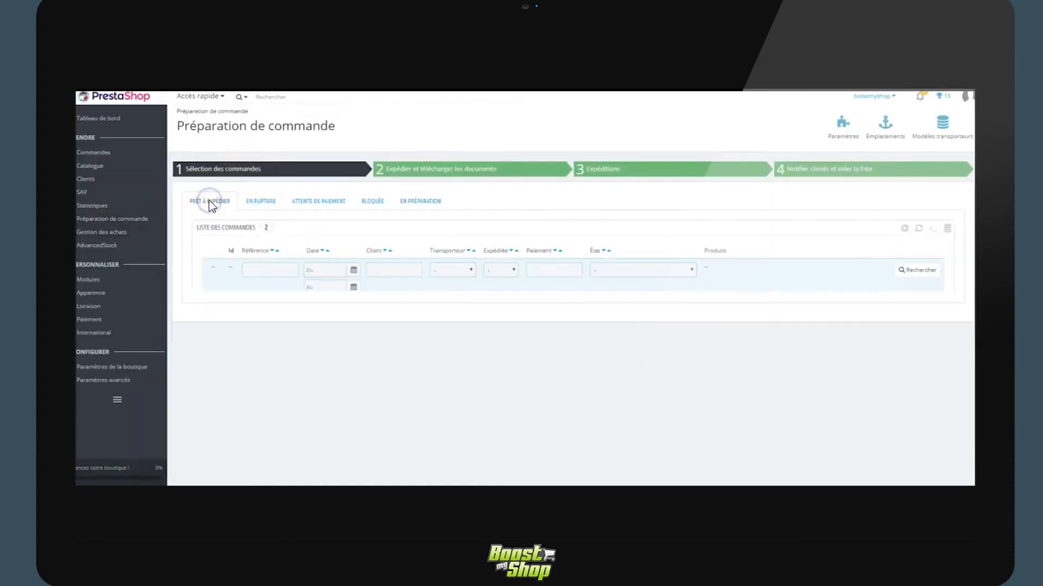
click(213, 444)
click(239, 485)
click(239, 482)
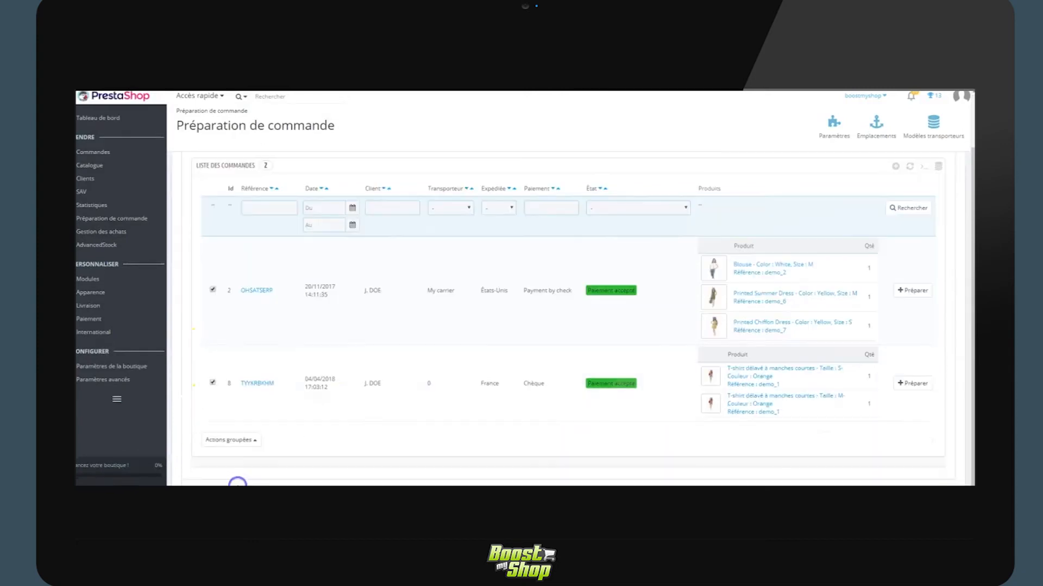
Ship the orders being prepared in bulk and download their documents.
click(436, 169)
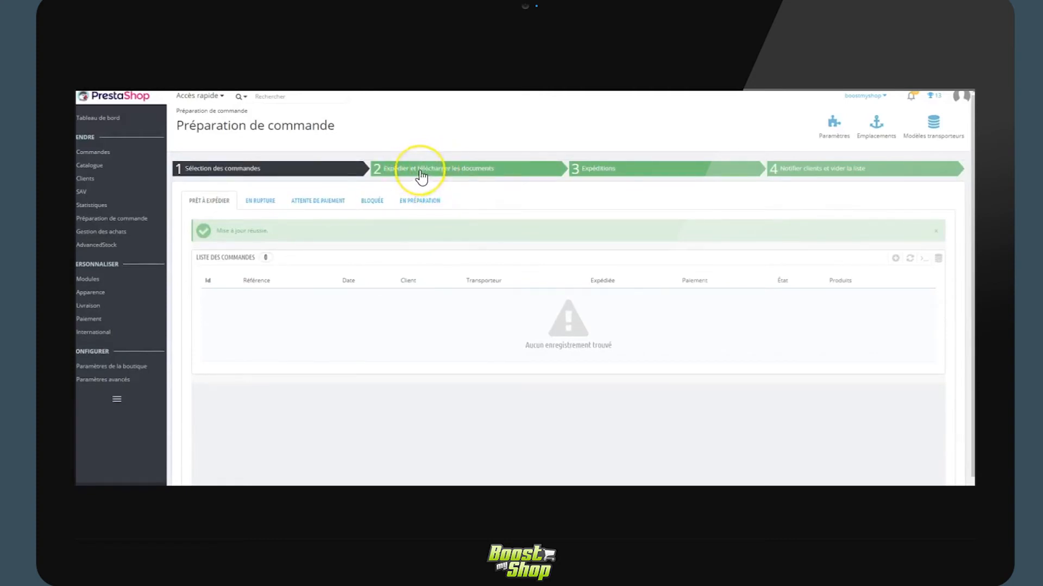
click(525, 172)
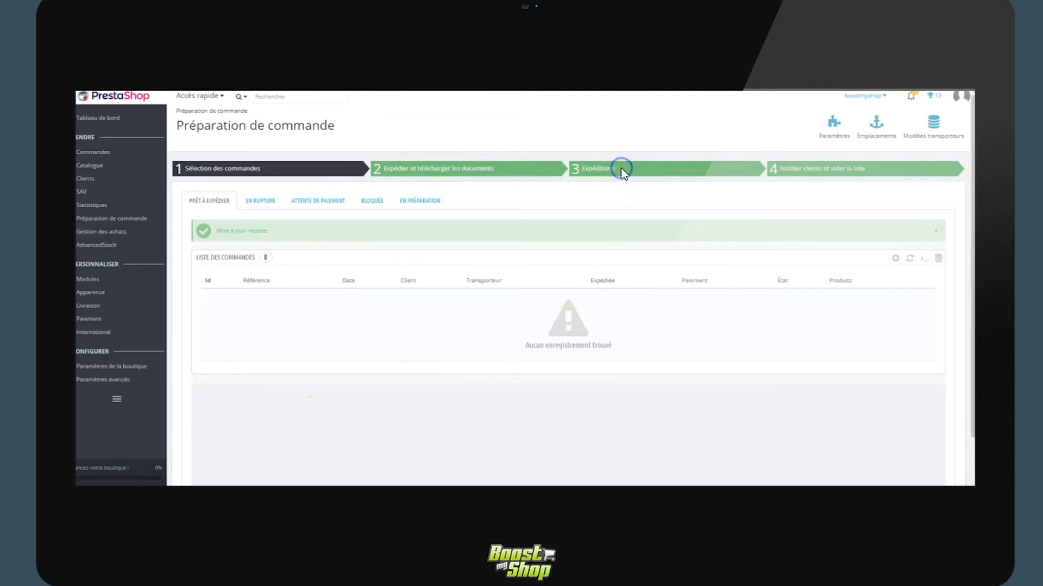
Go to the Expéditions stage and examine the orders' tracking number fields and the tracking import section.
click(620, 167)
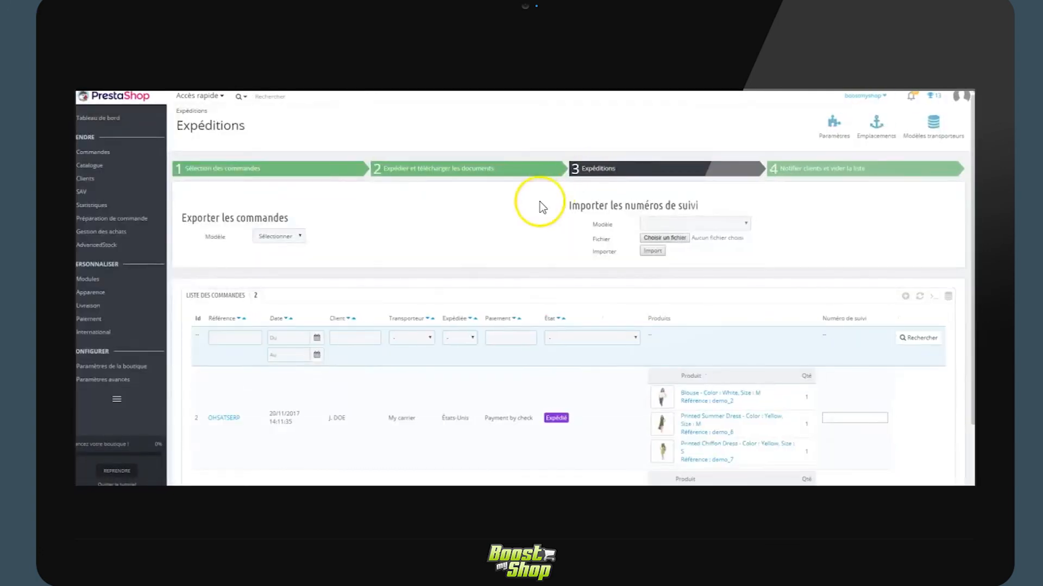
click(858, 417)
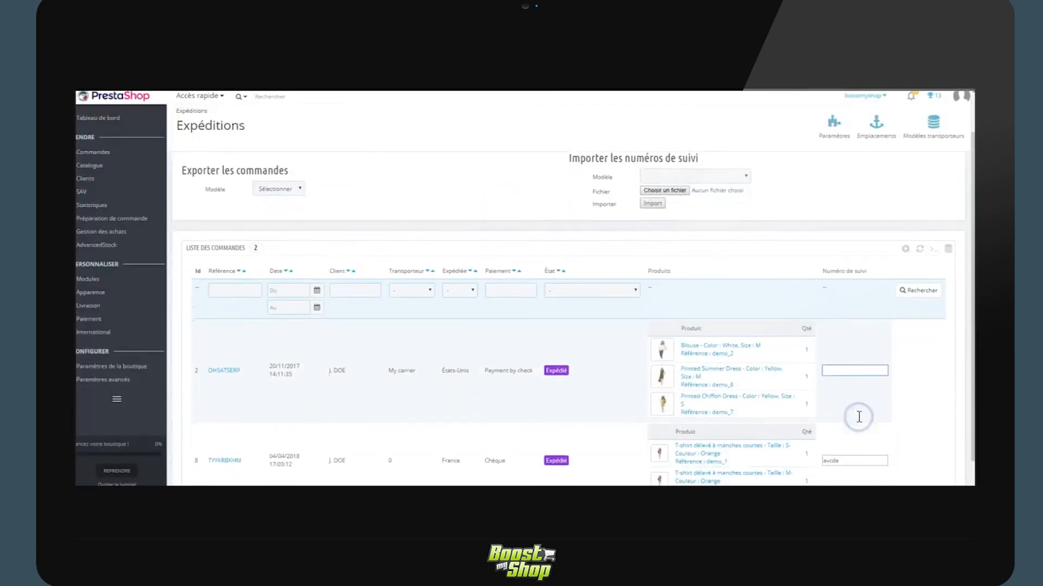
scroll(858, 416, down, 2)
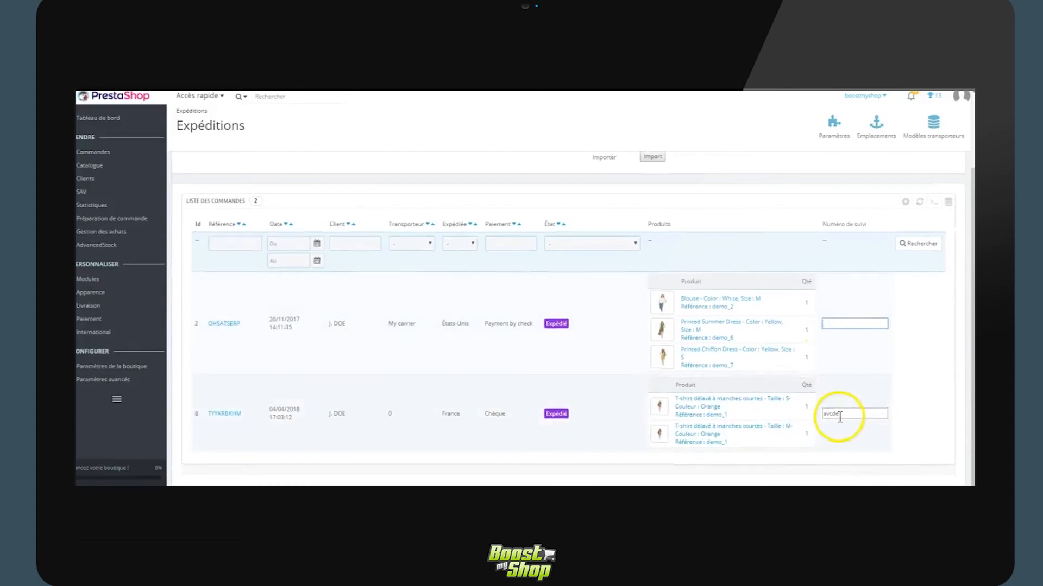
scroll(838, 414, up, 2)
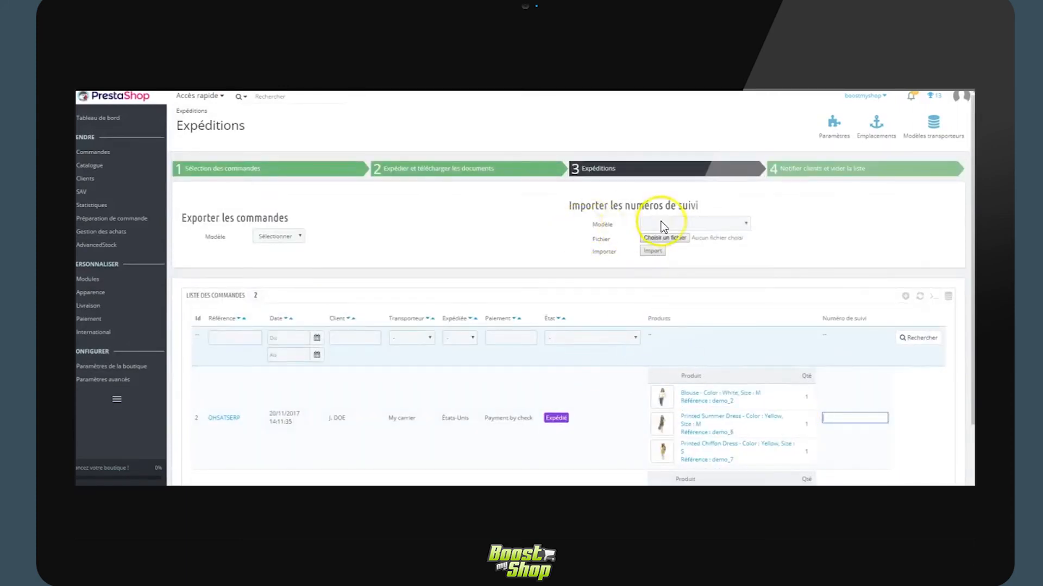